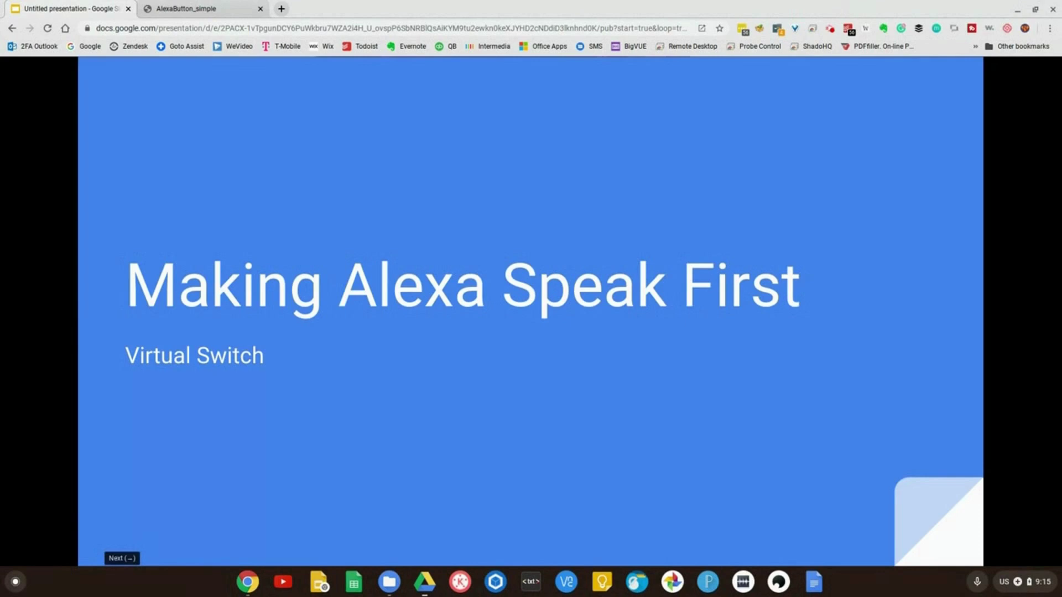
Step: Advance the slideshow from the title slide to the virtual button/switch slide
{"action": "left_click", "coordinate": [95, 540]}
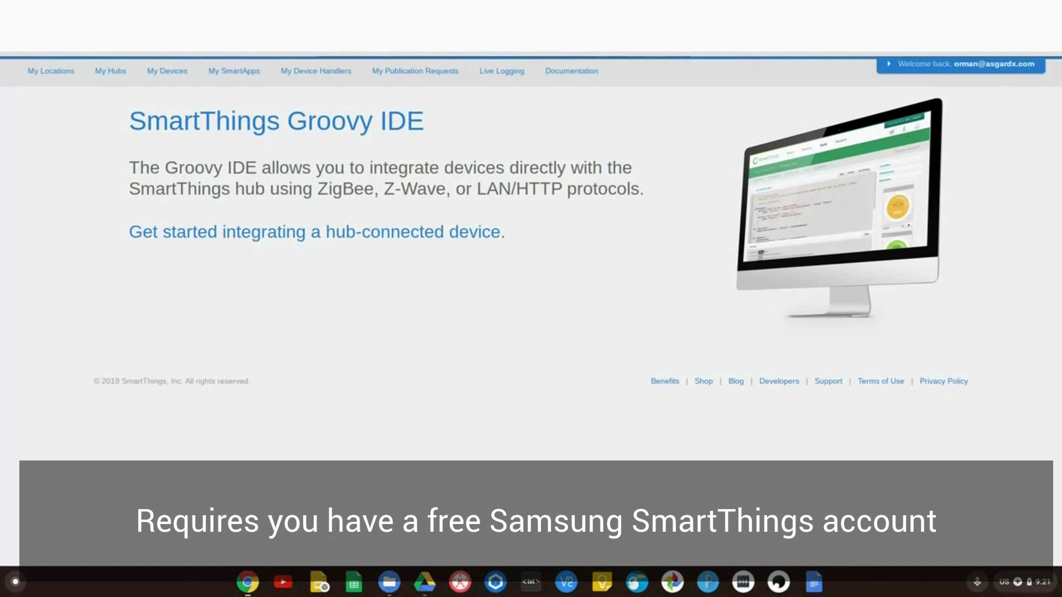
Step: Start a new device labelled Rain with network id 1009 and type Simulated Alexa Button
{"action": "left_click", "coordinate": [167, 76]}
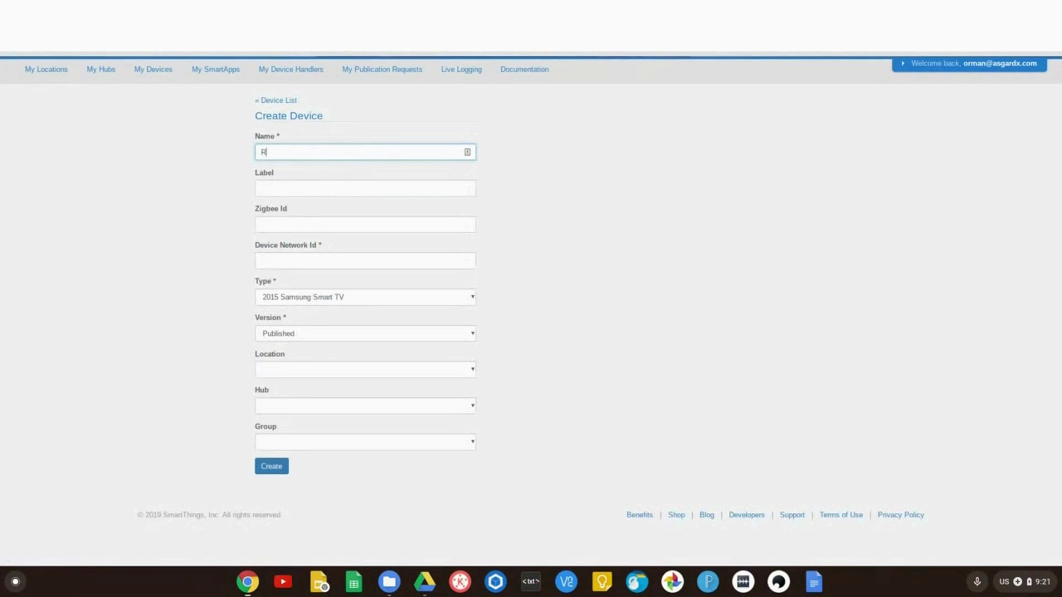
{"action": "left_click", "coordinate": [349, 183]}
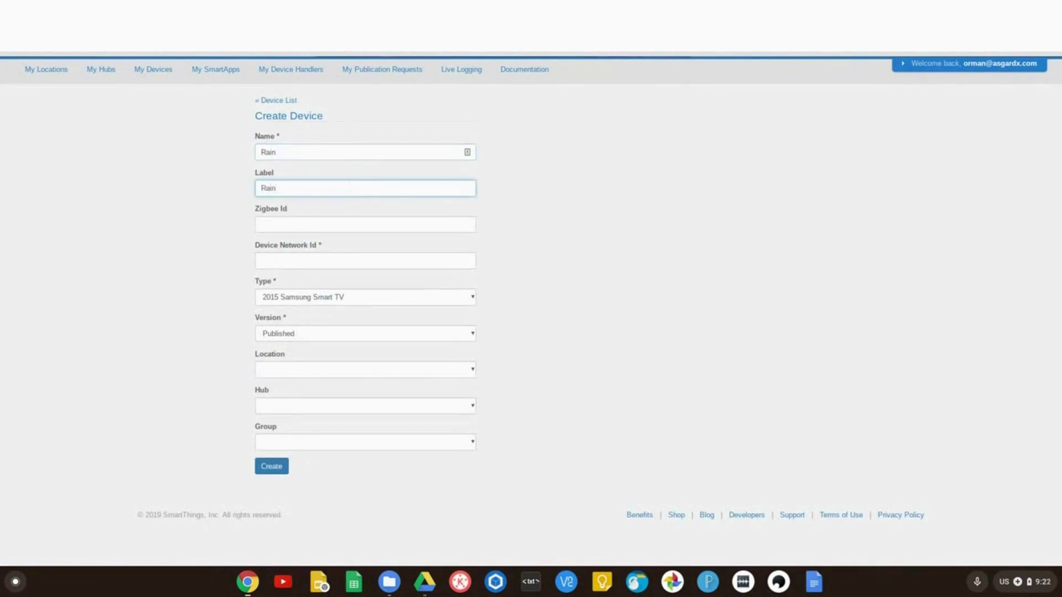
{"action": "left_click", "coordinate": [299, 261]}
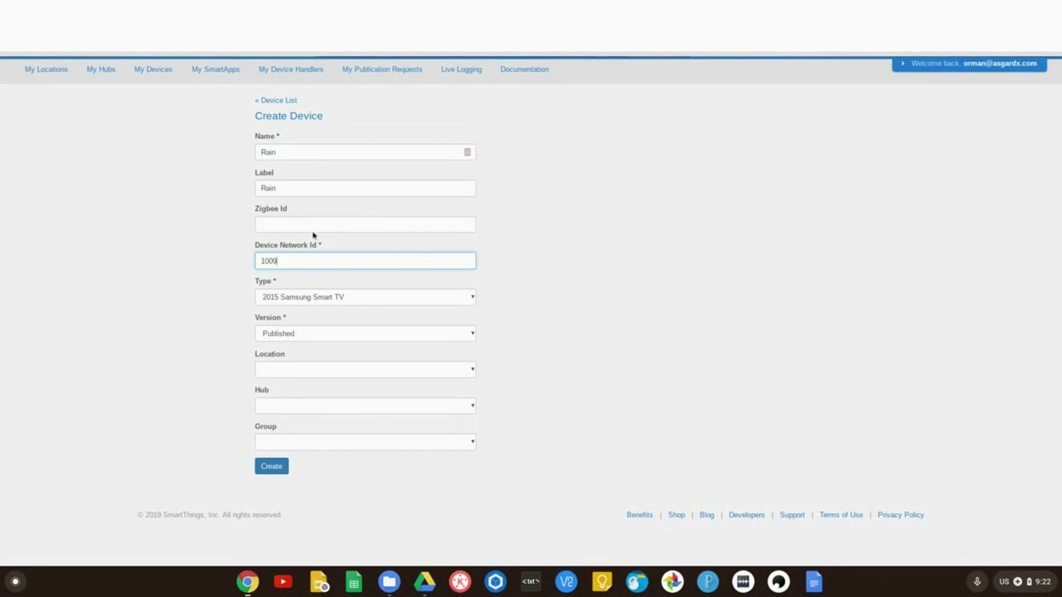
{"action": "left_click", "coordinate": [312, 300]}
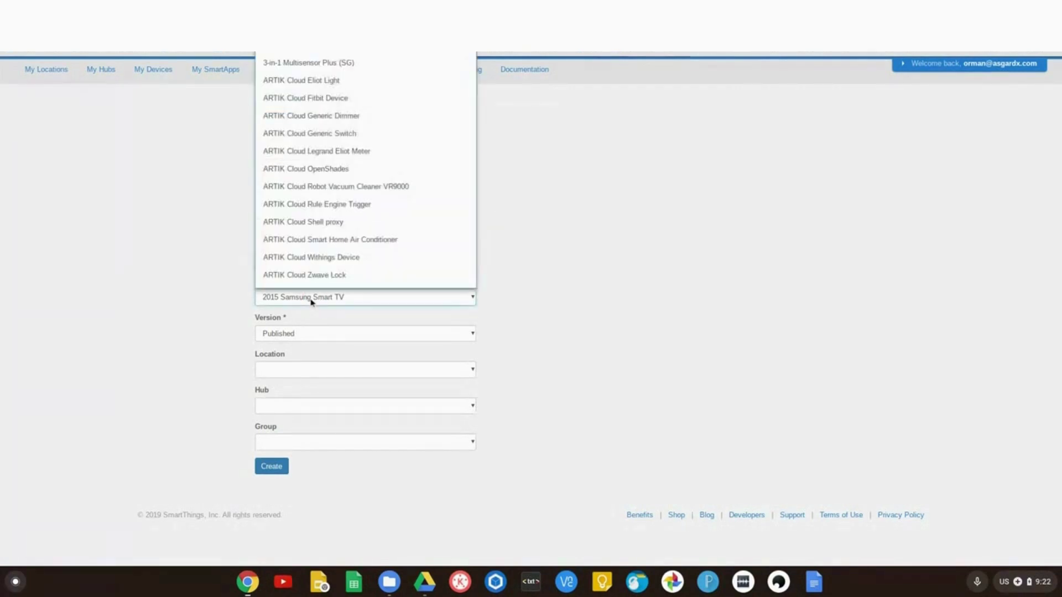
{"action": "scroll", "coordinate": [363, 135], "scroll_direction": "down", "scroll_amount": 15}
{"action": "scroll", "coordinate": [363, 138], "scroll_direction": "down", "scroll_amount": 20}
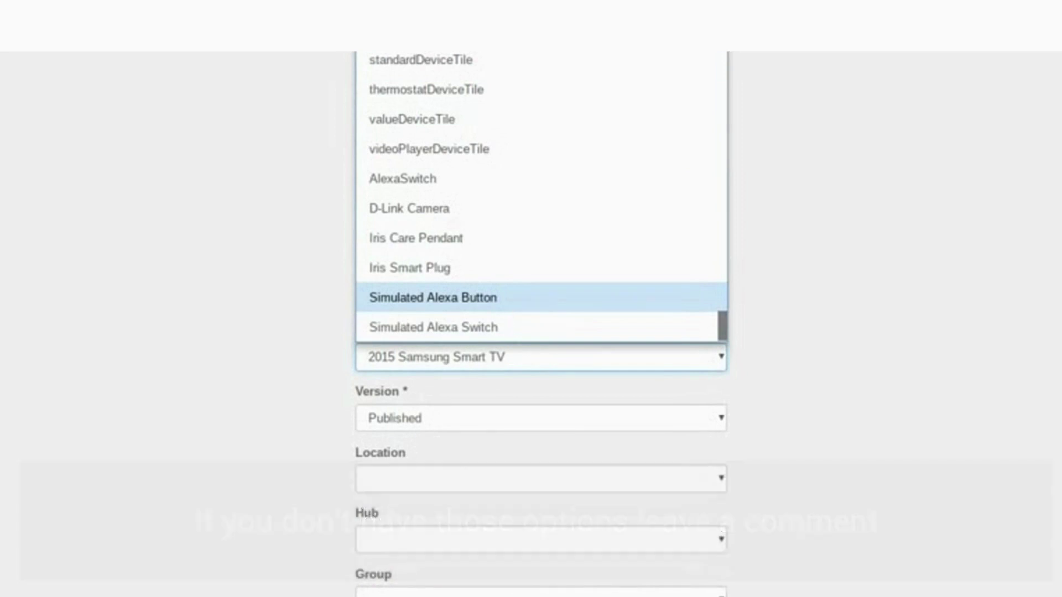
{"action": "left_click", "coordinate": [498, 299]}
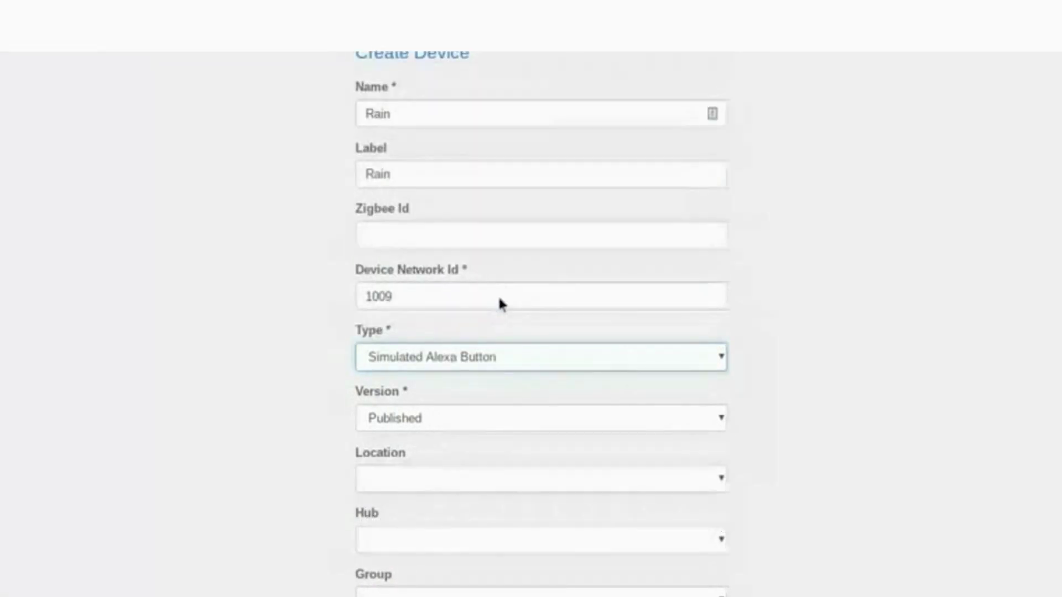
Step: Assign the Rain device to location Home and the Home Hub, then create it
{"action": "left_click", "coordinate": [487, 476]}
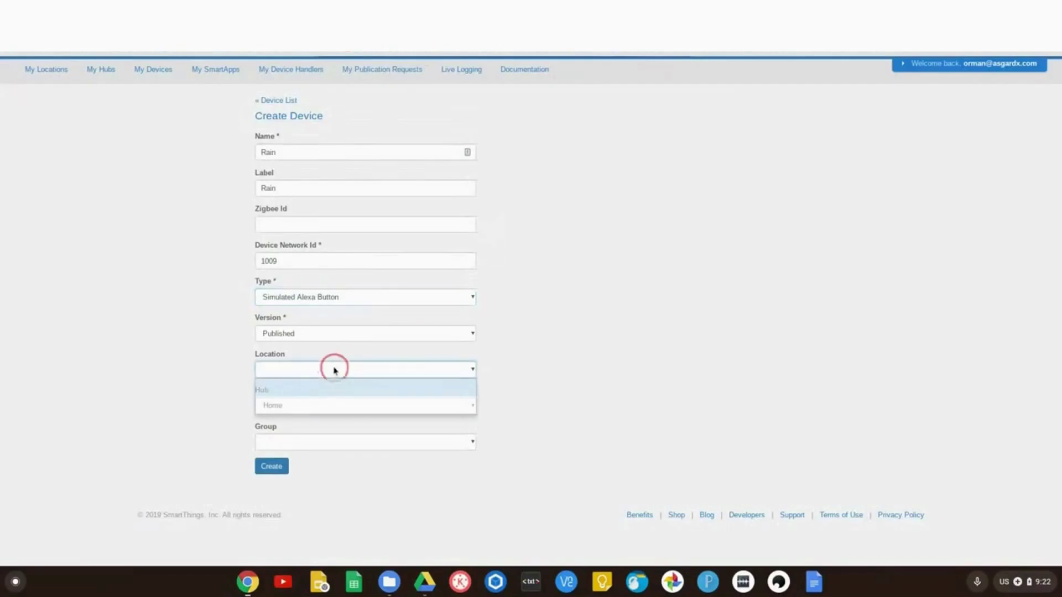
{"action": "left_click", "coordinate": [287, 407]}
{"action": "left_click", "coordinate": [286, 409]}
{"action": "left_click", "coordinate": [278, 441]}
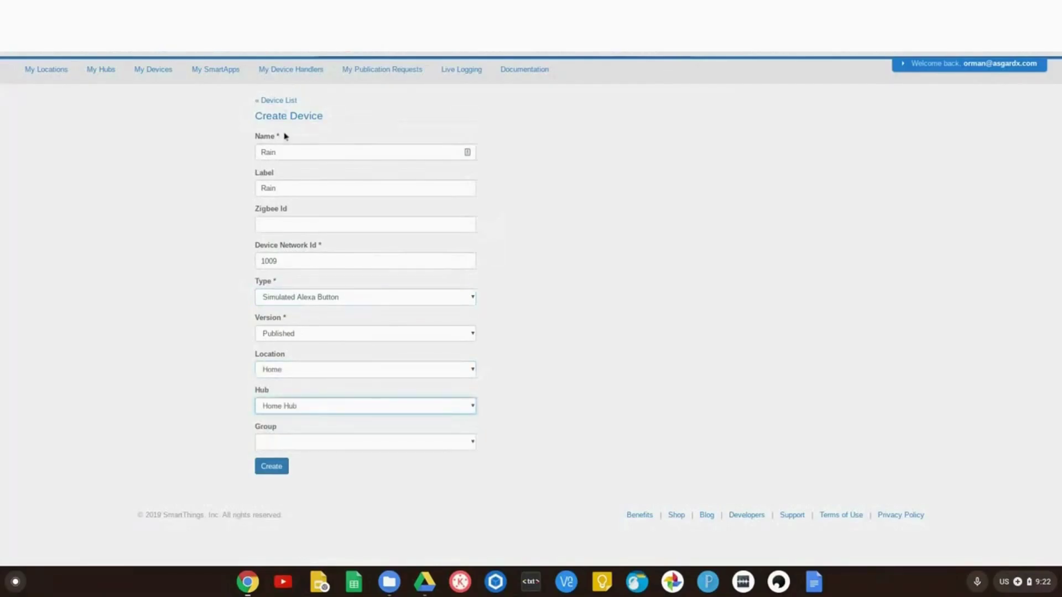
{"action": "left_click", "coordinate": [270, 467]}
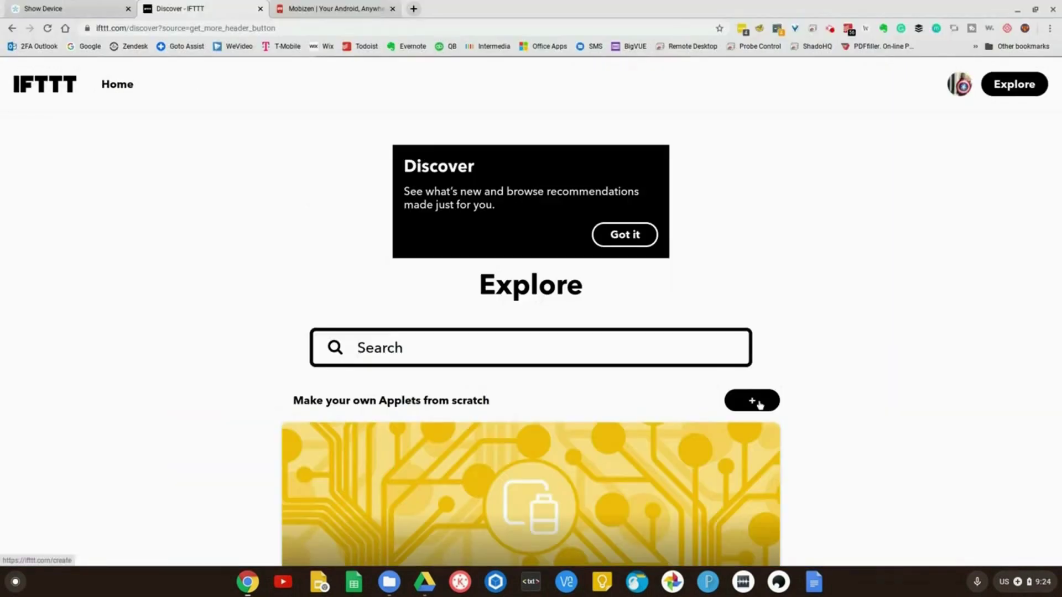
Step: Begin a new applet with a Weather Underground trigger for current condition changing to Rain
{"action": "left_click", "coordinate": [753, 403]}
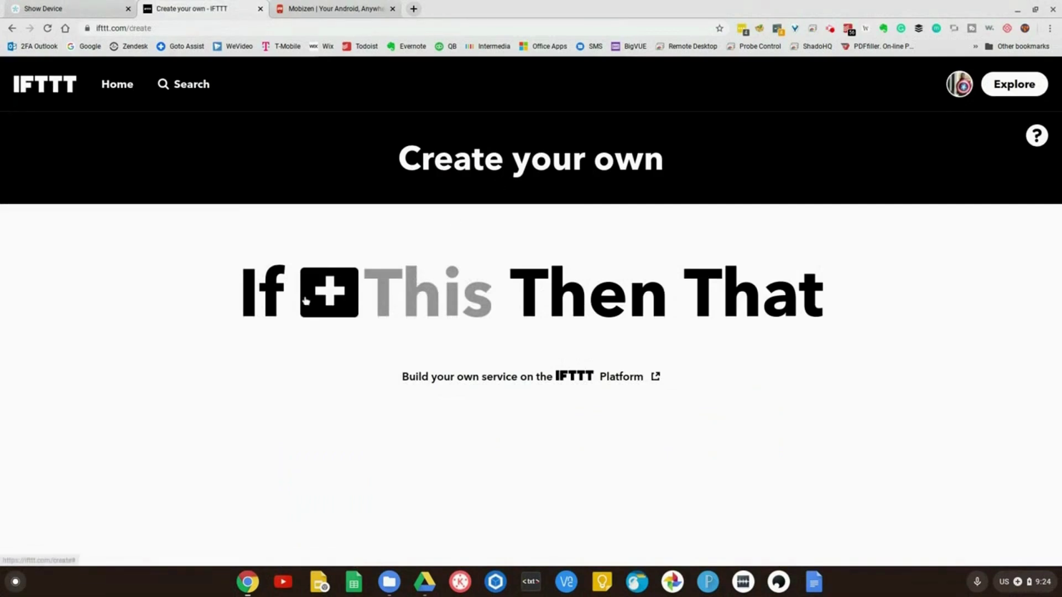
{"action": "left_click", "coordinate": [329, 288]}
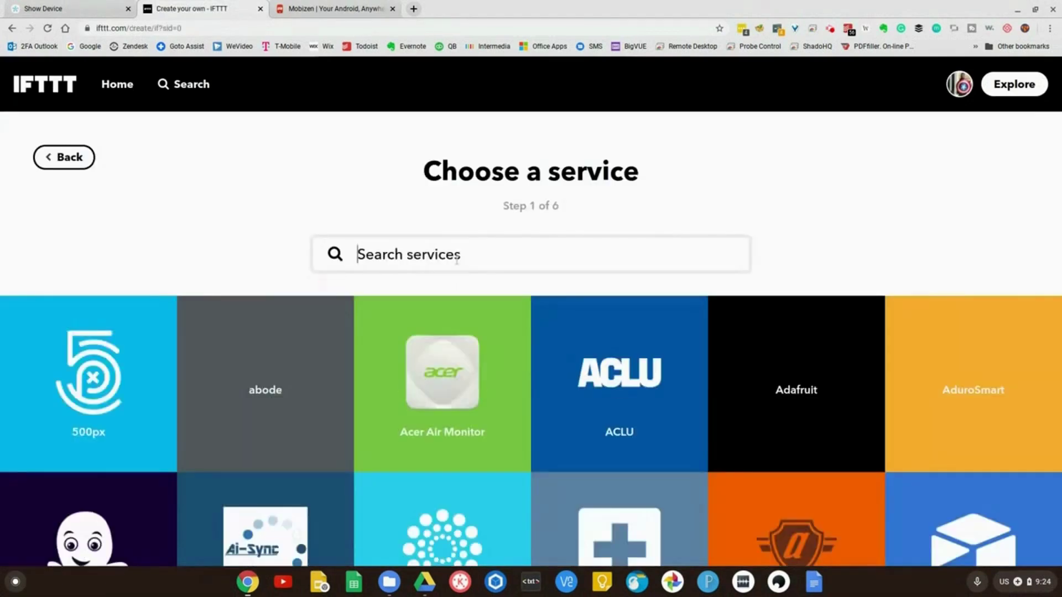
{"action": "left_click", "coordinate": [457, 255]}
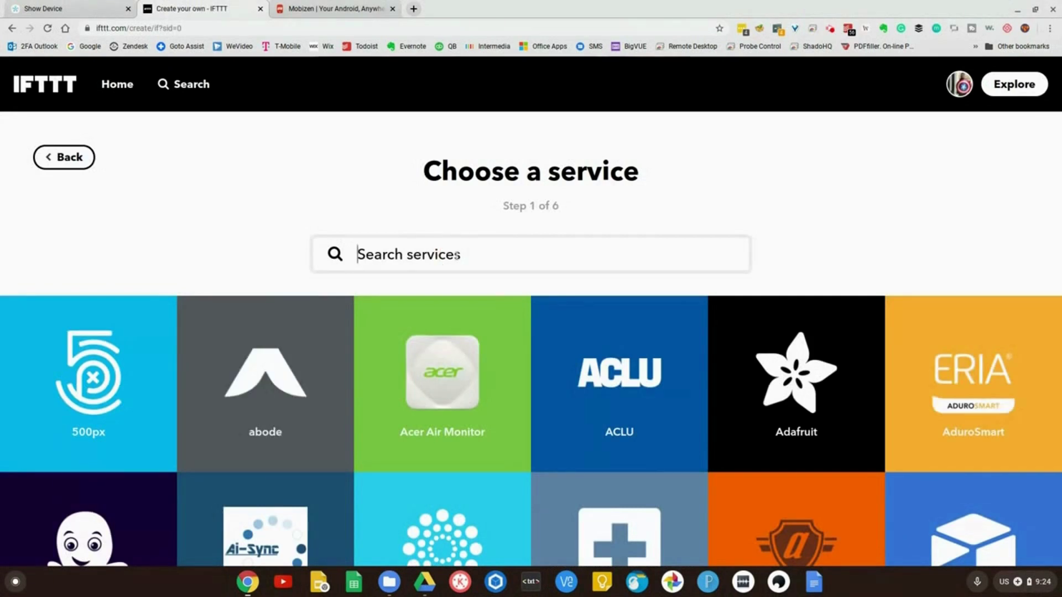
{"action": "type", "text": "wea"}
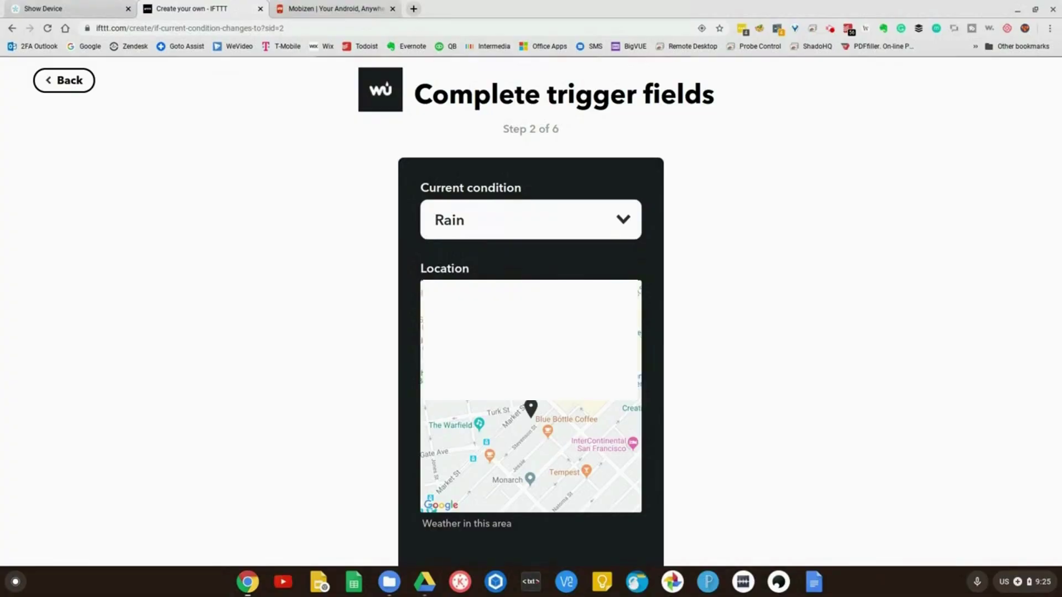
{"action": "scroll", "coordinate": [531, 359], "scroll_direction": "down", "scroll_amount": 2}
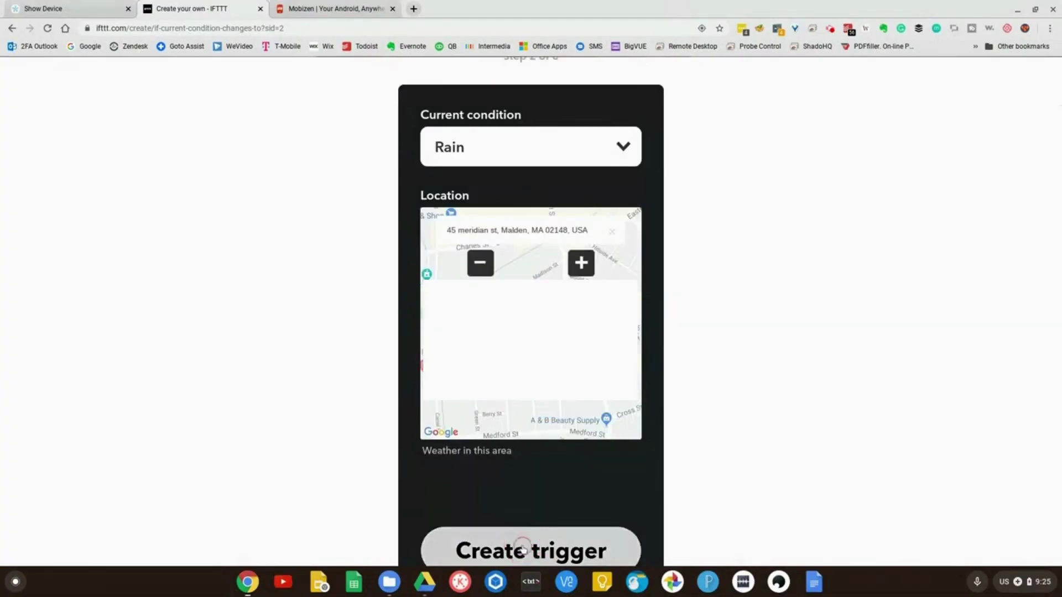
{"action": "left_click", "coordinate": [531, 549]}
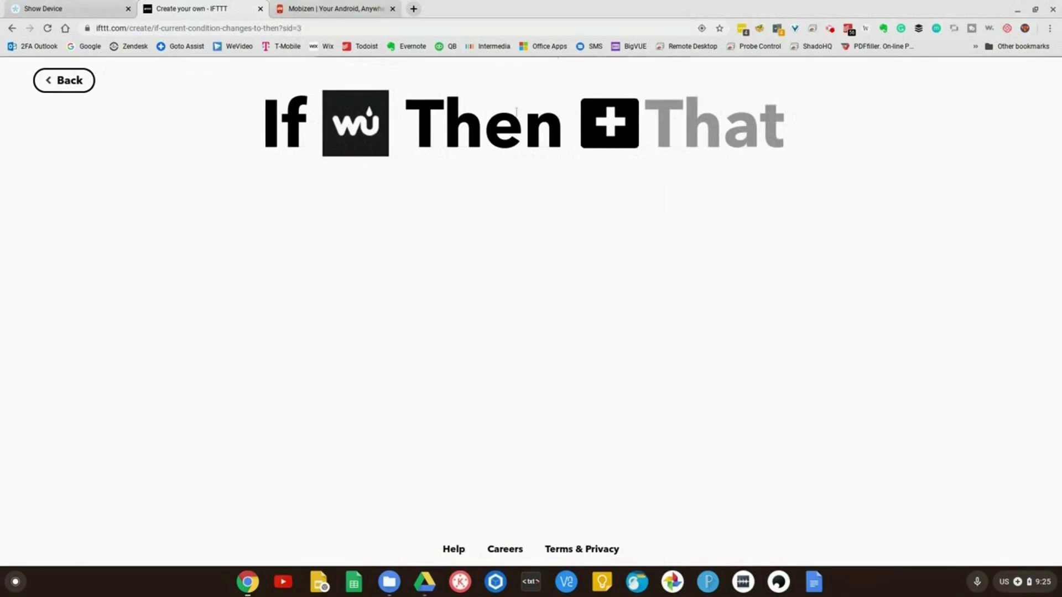
Step: Add a SmartThings 'Switch on' action that turns on the Rain device
{"action": "left_click", "coordinate": [690, 128]}
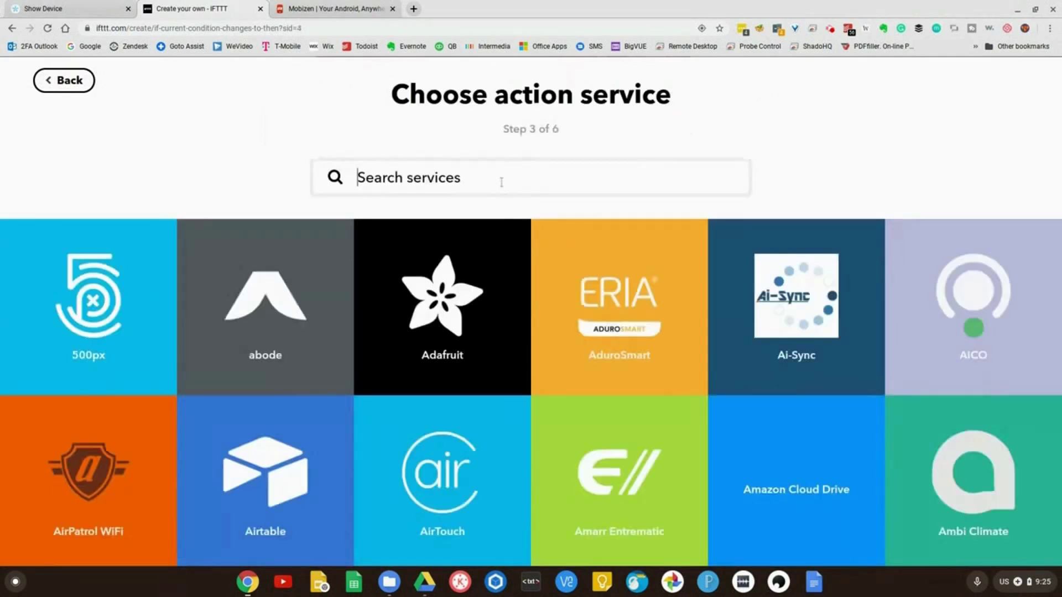
{"action": "type", "text": "smar"}
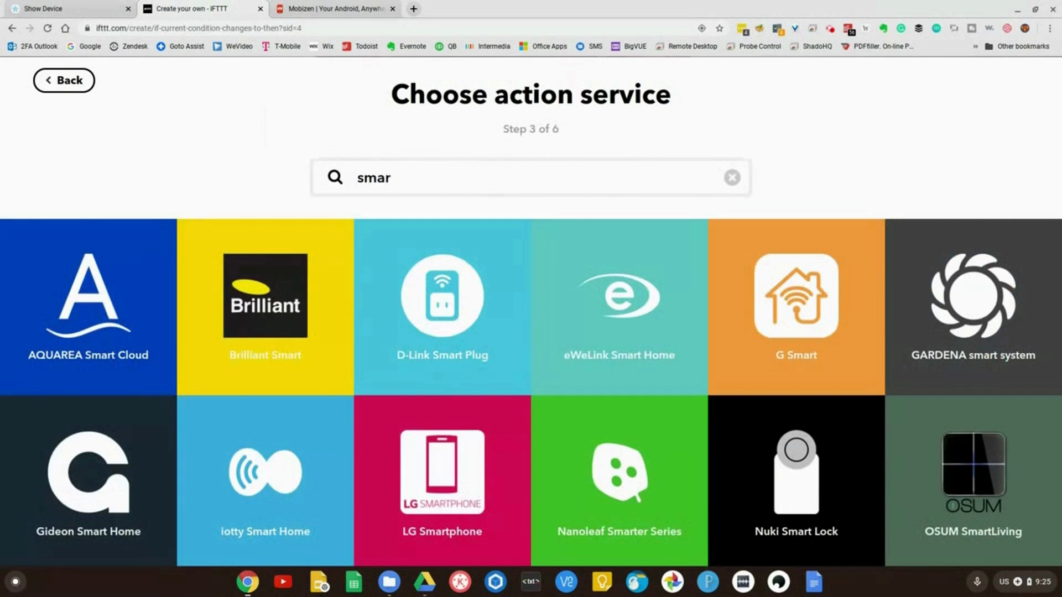
{"action": "type", "text": "tth"}
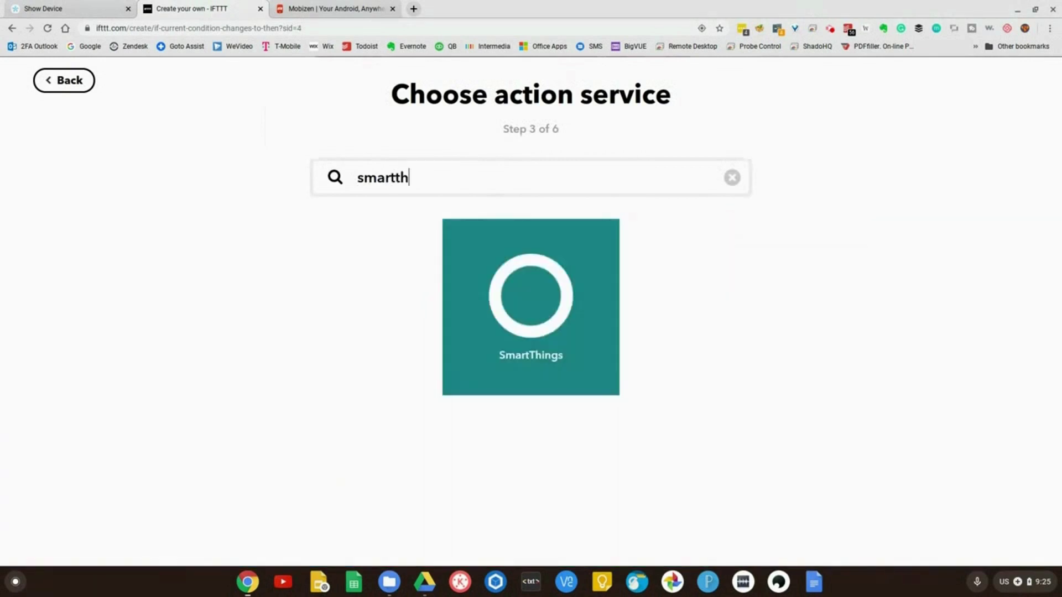
{"action": "left_click", "coordinate": [526, 314]}
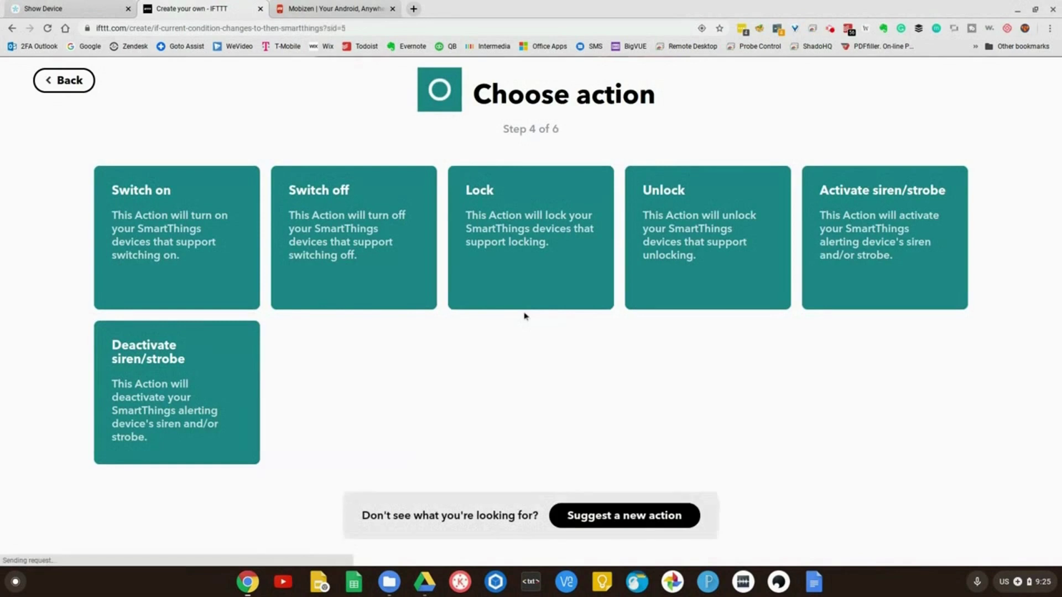
{"action": "left_click", "coordinate": [152, 207]}
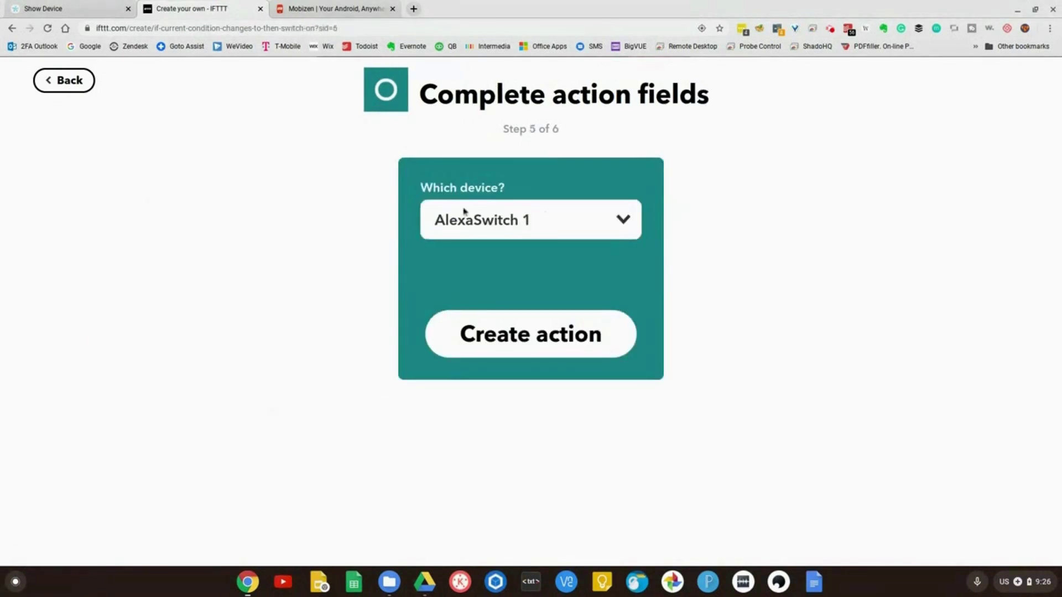
{"action": "left_click", "coordinate": [624, 219]}
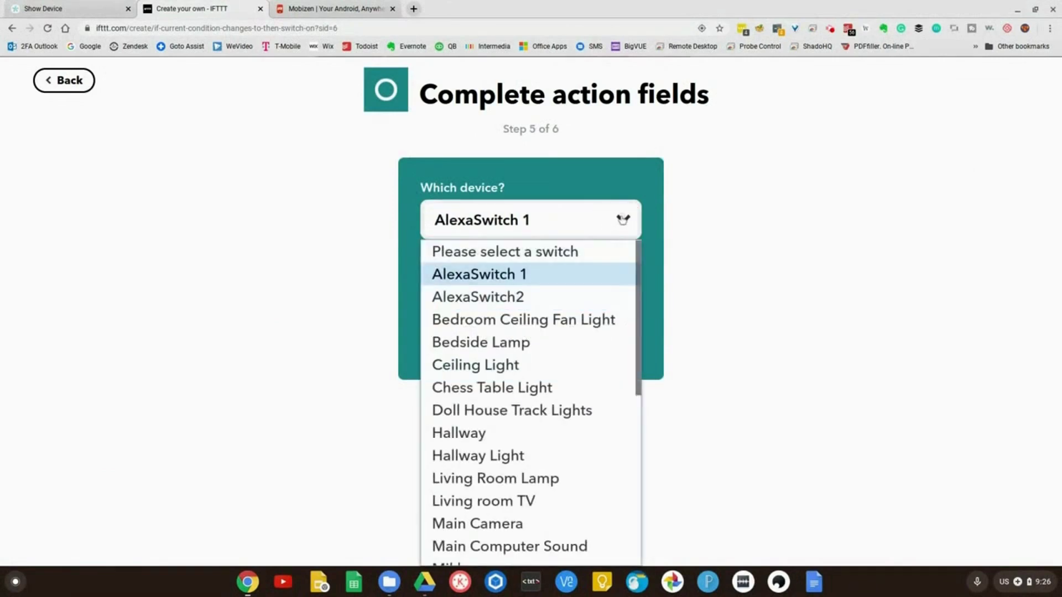
{"action": "scroll", "coordinate": [584, 278], "scroll_direction": "down", "scroll_amount": 3}
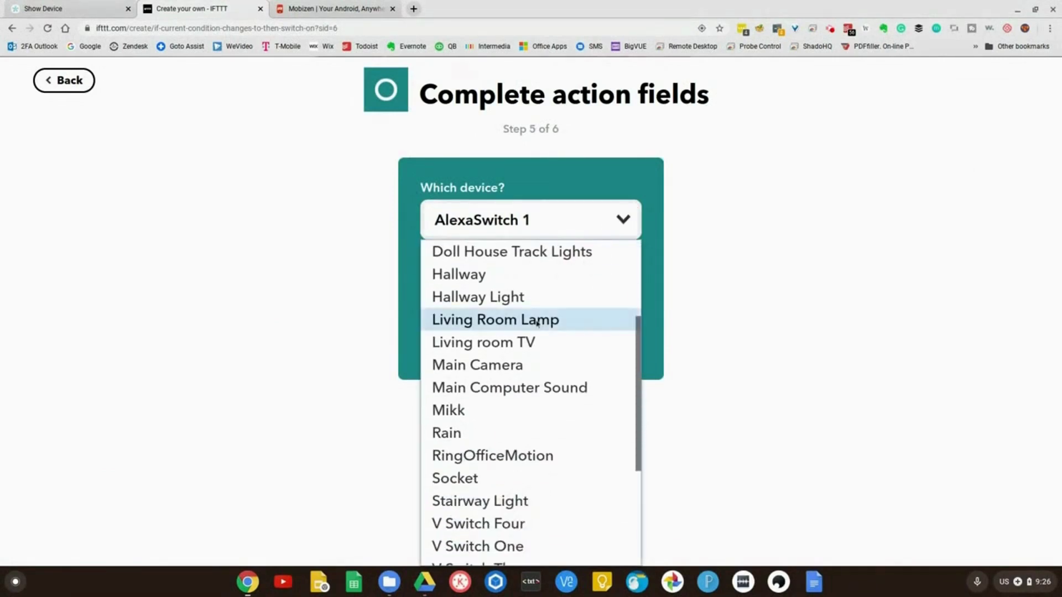
{"action": "left_click", "coordinate": [447, 433]}
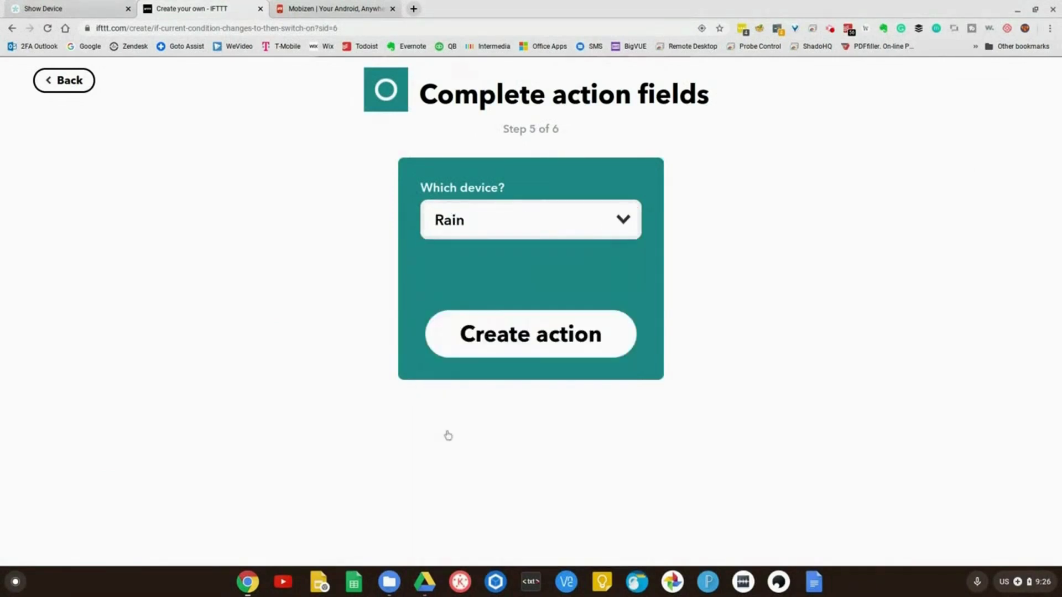
{"action": "key", "text": "ctrl+Tab"}
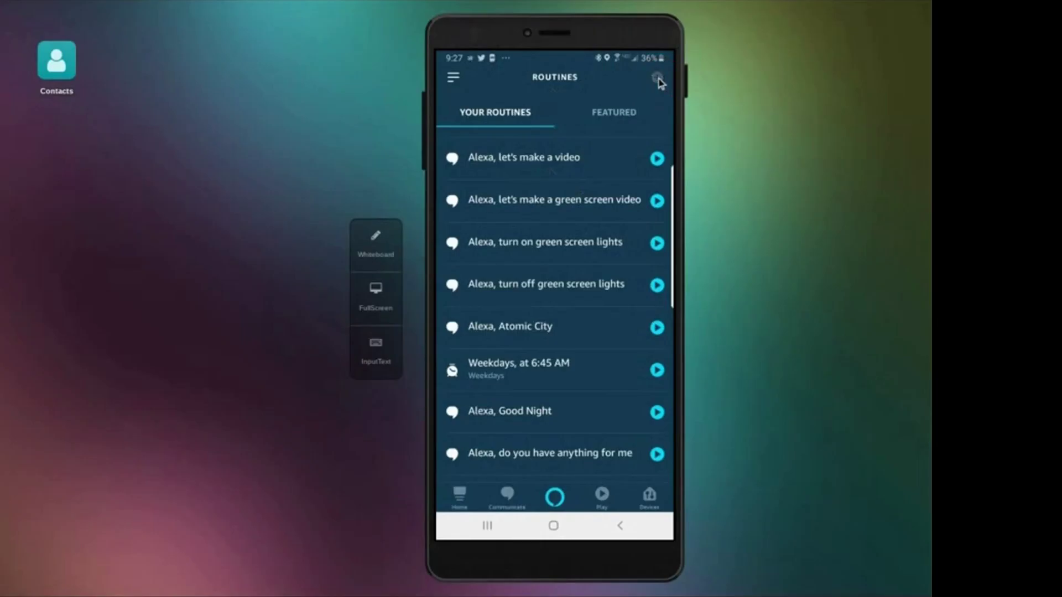
Step: Create a new Alexa routine whose smart home trigger is 'Rain opens'
{"action": "left_click", "coordinate": [656, 78]}
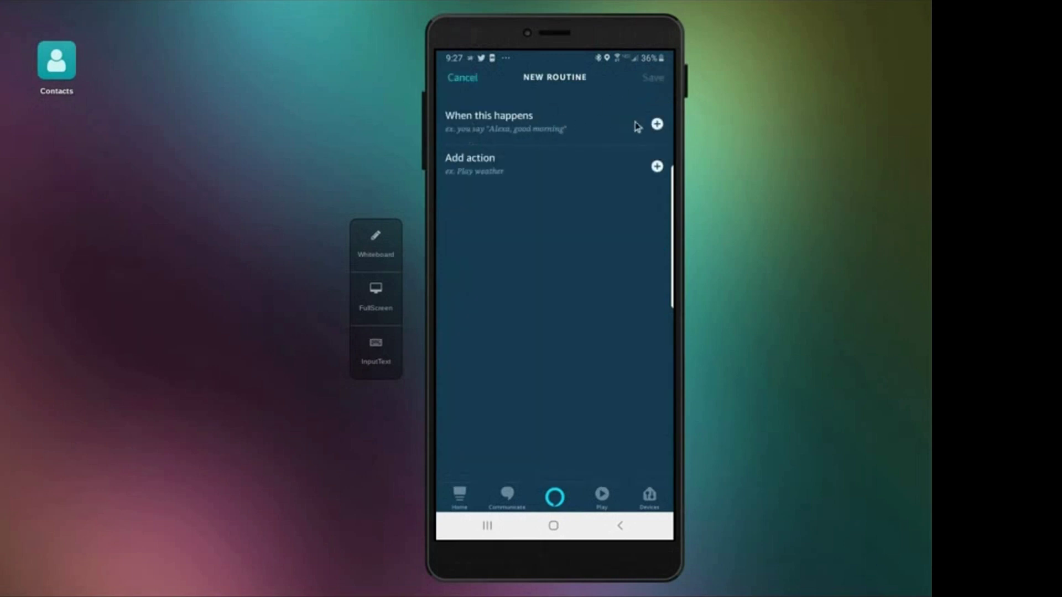
{"action": "left_click", "coordinate": [656, 124]}
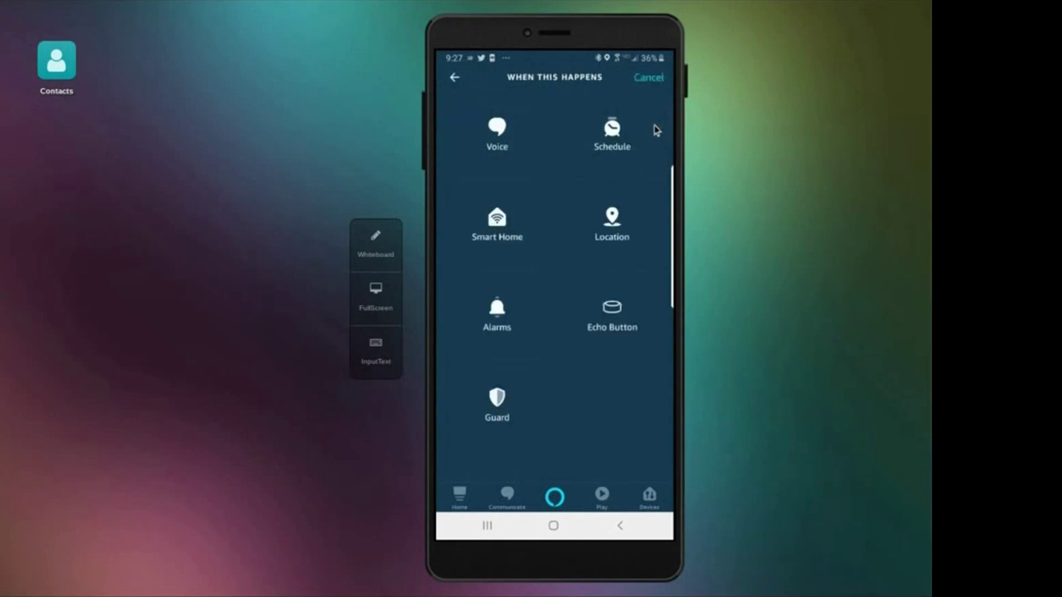
{"action": "left_click", "coordinate": [522, 190]}
{"action": "scroll", "coordinate": [521, 194], "scroll_direction": "down", "scroll_amount": 3}
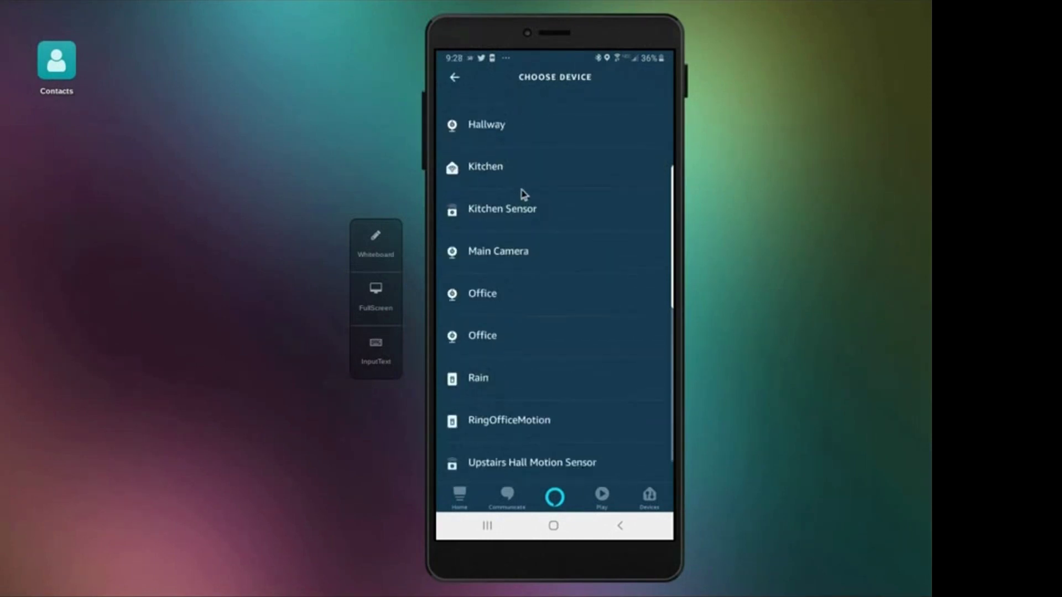
{"action": "scroll", "coordinate": [524, 194], "scroll_direction": "down", "scroll_amount": 1}
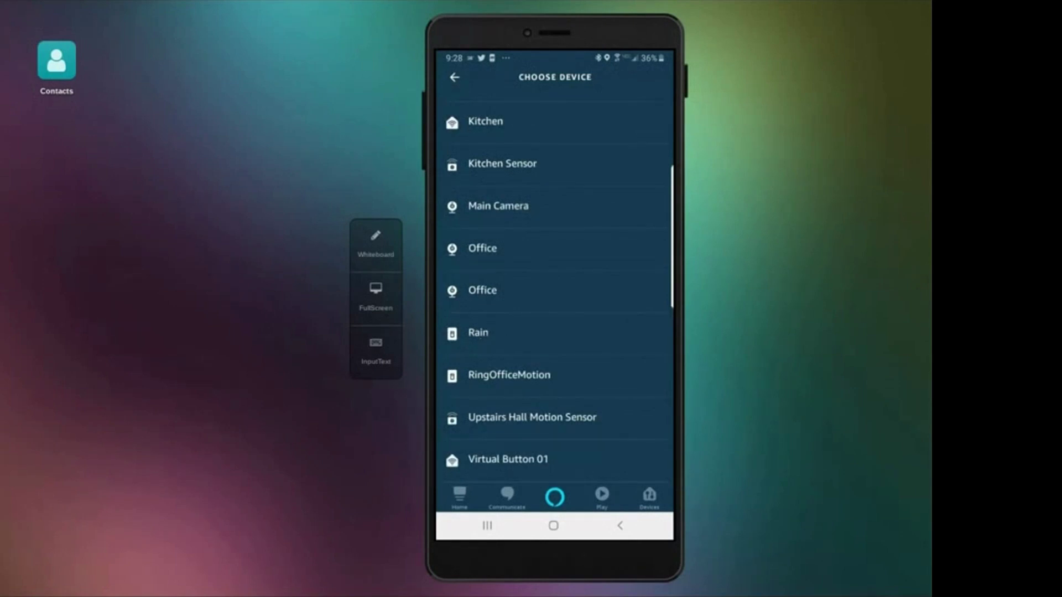
{"action": "left_click", "coordinate": [474, 338]}
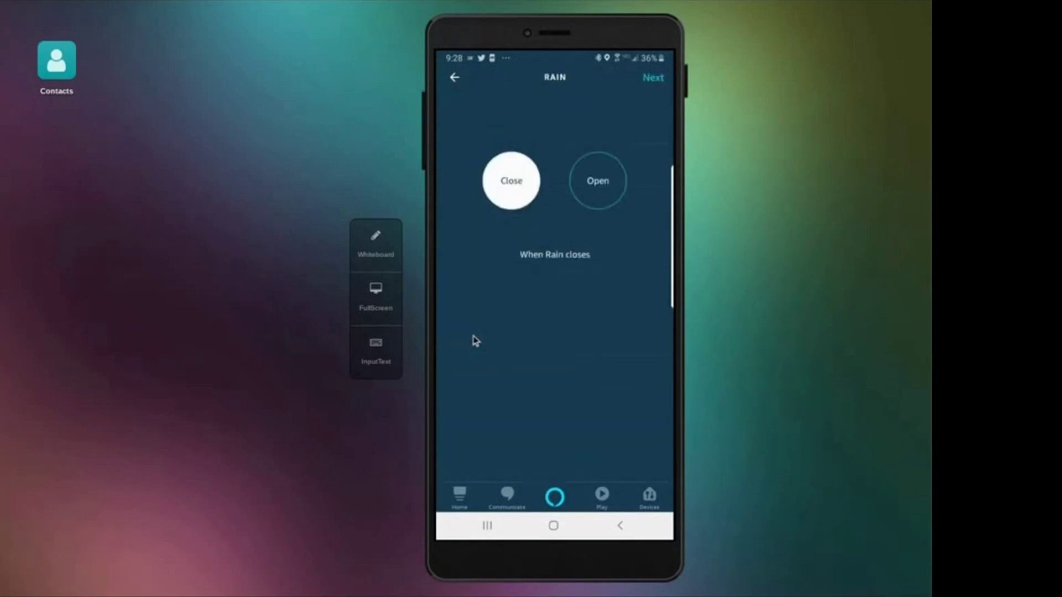
{"action": "left_click", "coordinate": [593, 184]}
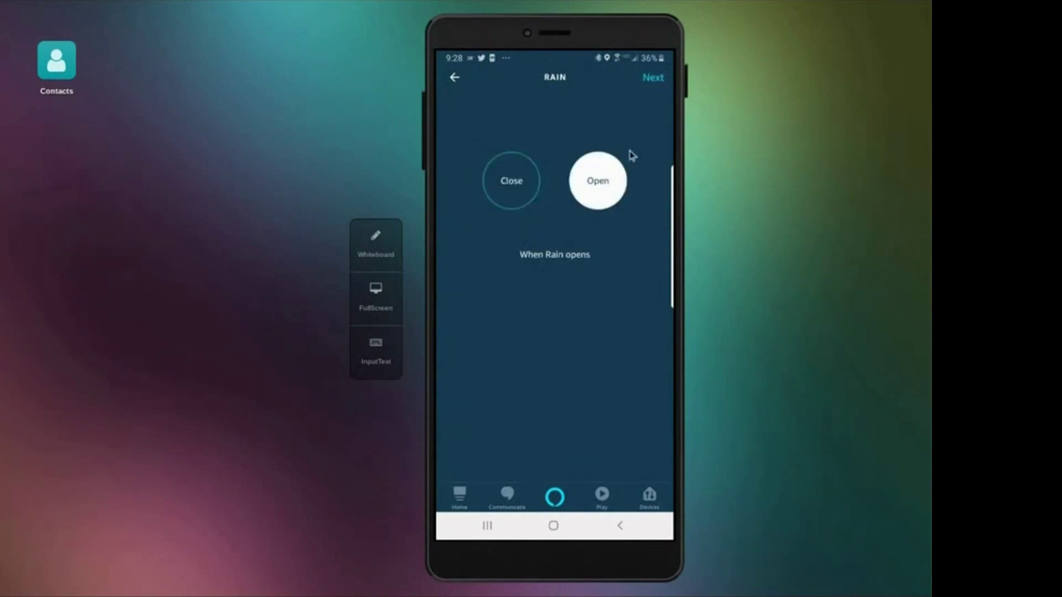
{"action": "left_click", "coordinate": [654, 85]}
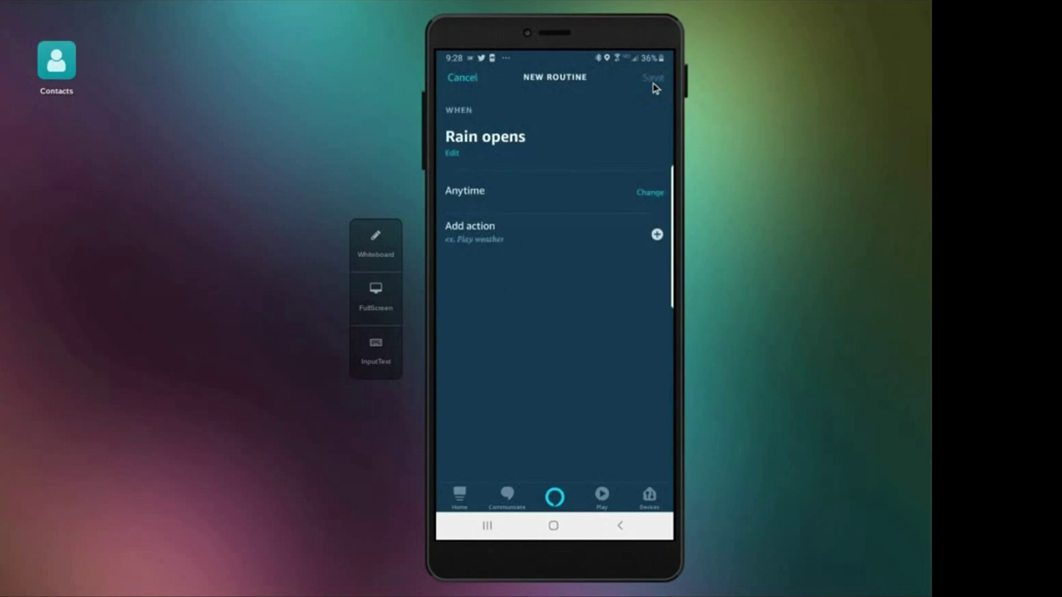
Step: Add a customised 'Alexa says' action beginning 'Excuse me', spoken from the Bedroom device
{"action": "left_click", "coordinate": [657, 236]}
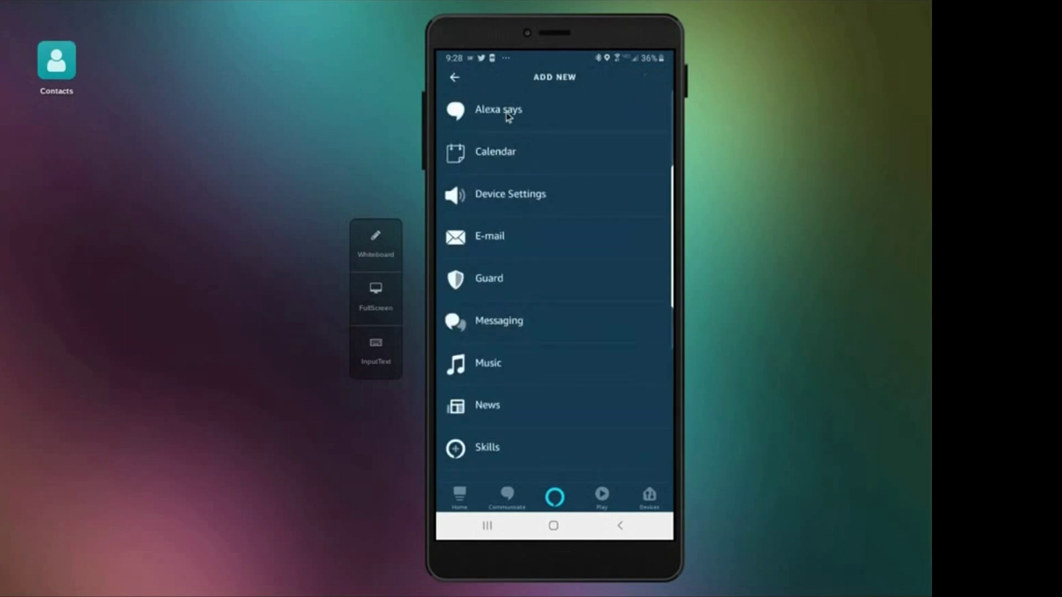
{"action": "left_click", "coordinate": [507, 115]}
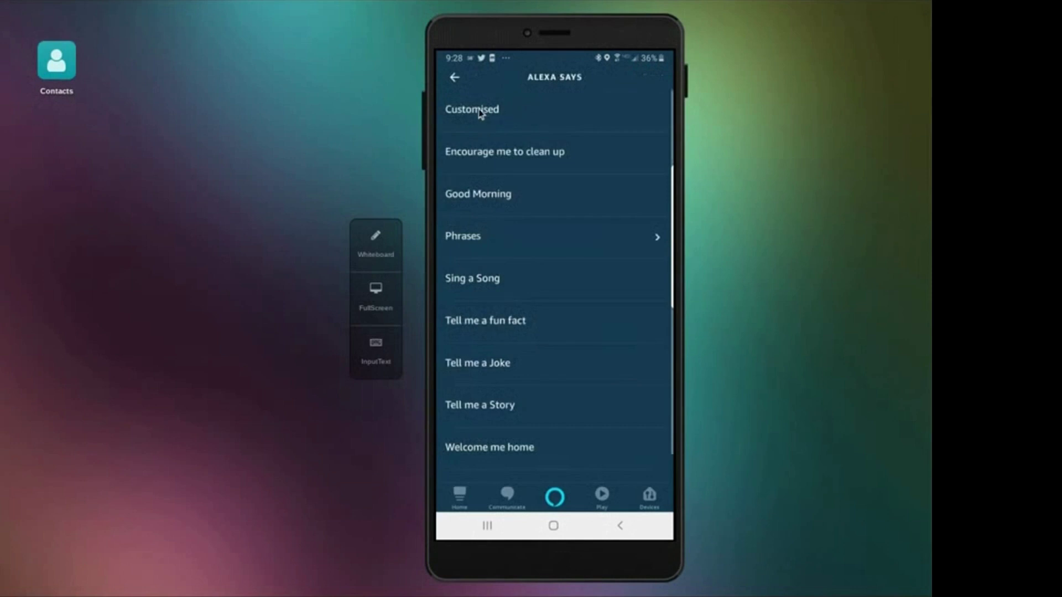
{"action": "left_click", "coordinate": [480, 112]}
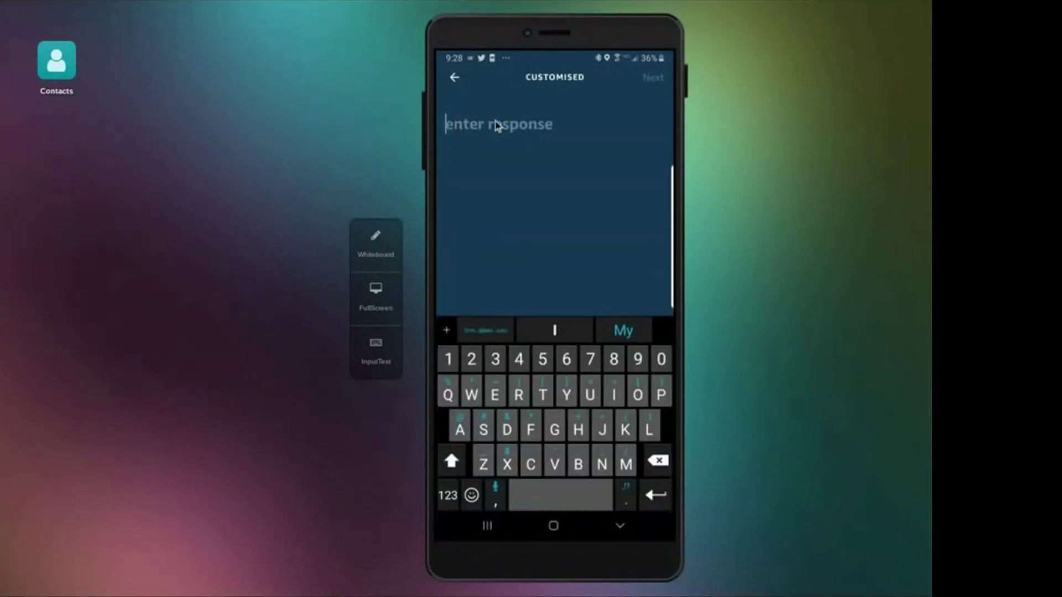
{"action": "type", "text": "Exxcus"}
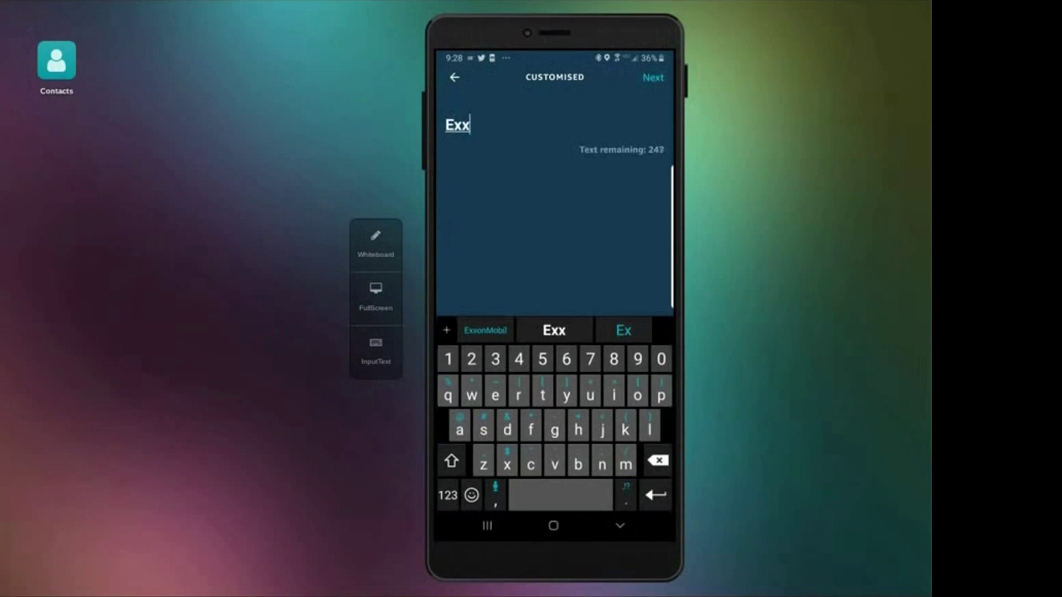
{"action": "key", "text": "BackSpace"}
{"action": "key", "text": "BackSpace"}
{"action": "key", "text": "BackSpace"}
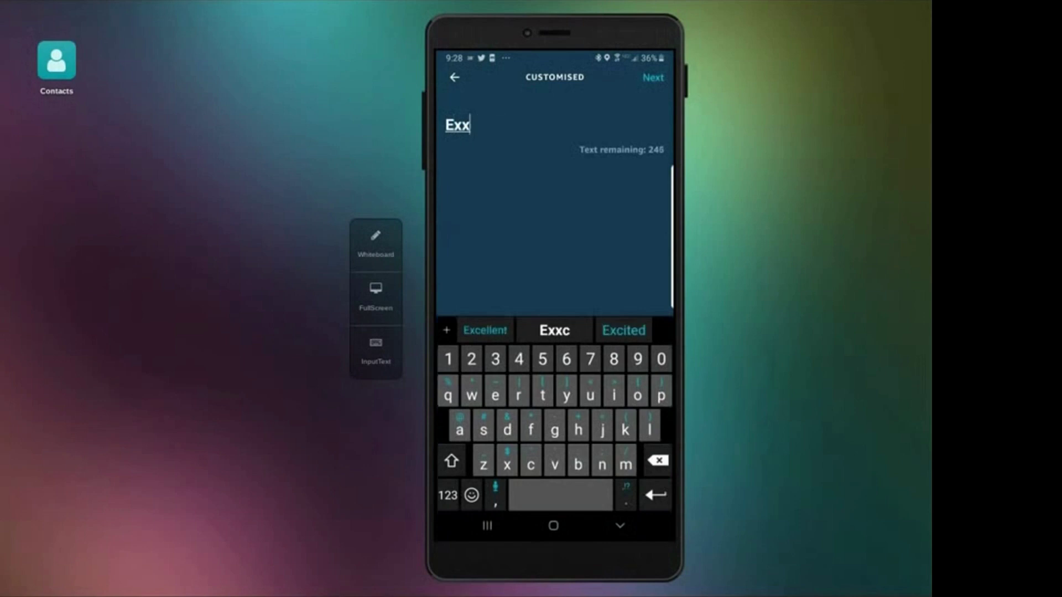
{"action": "key", "text": "BackSpace"}
{"action": "type", "text": "c"}
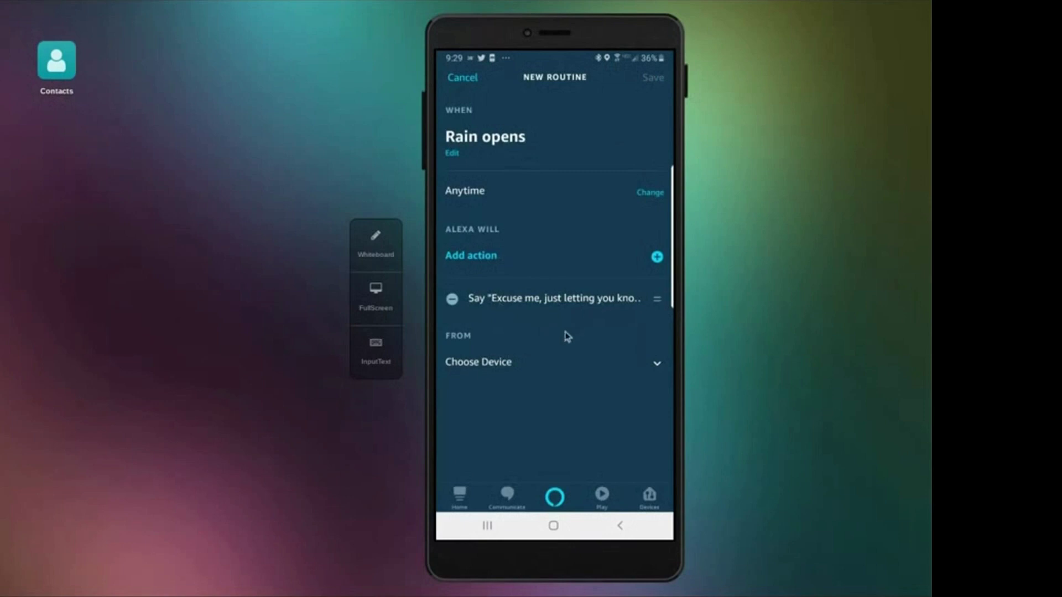
{"action": "left_click", "coordinate": [478, 365]}
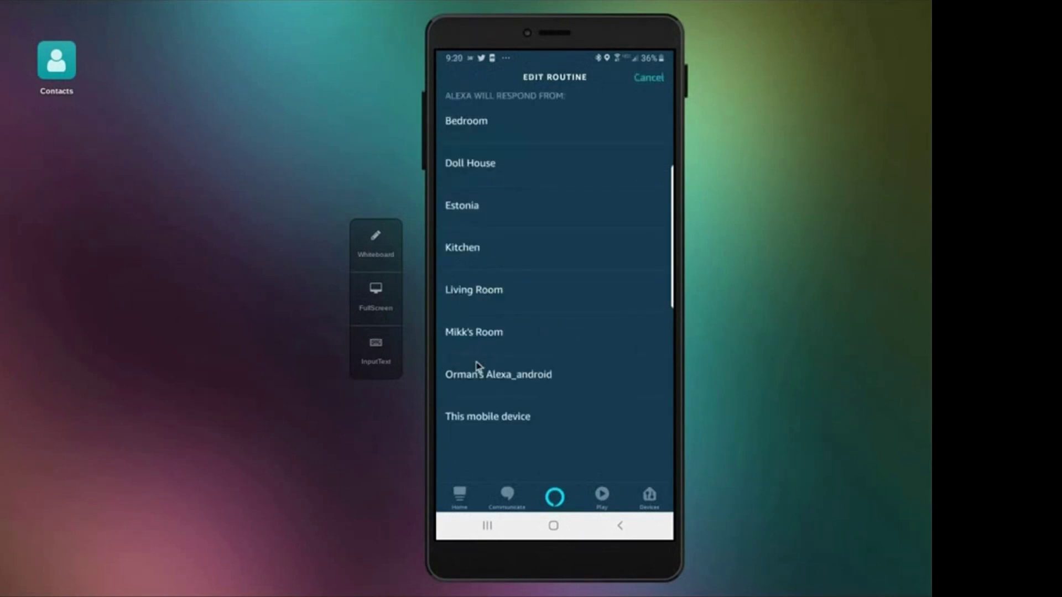
{"action": "left_click", "coordinate": [474, 126]}
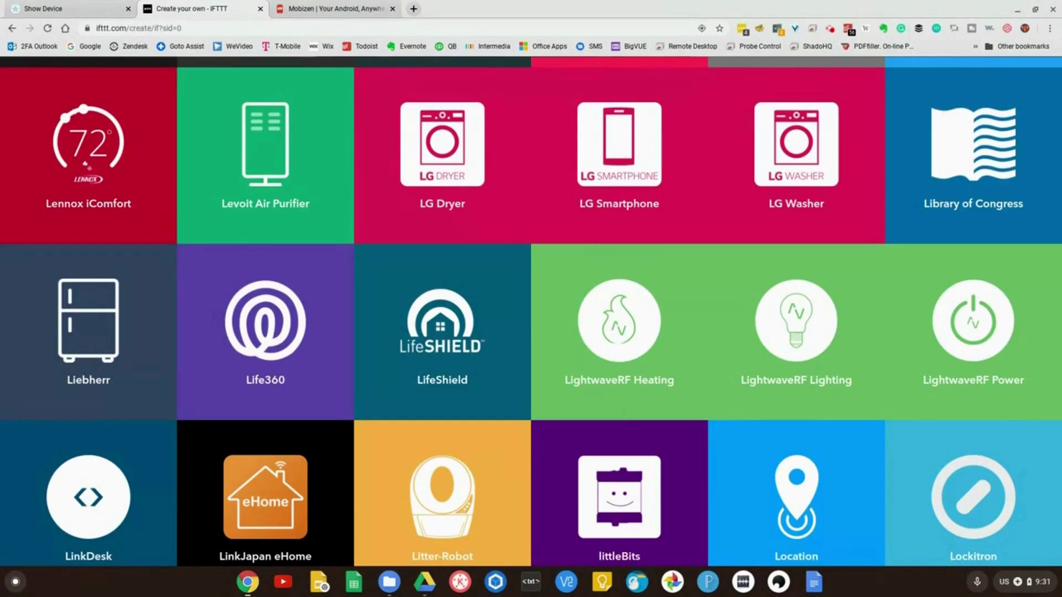
Step: Pair the Ring Office-motion trigger with a SmartThings action switching on RingOfficeMotion
{"action": "scroll", "coordinate": [773, 357], "scroll_direction": "up", "scroll_amount": 20}
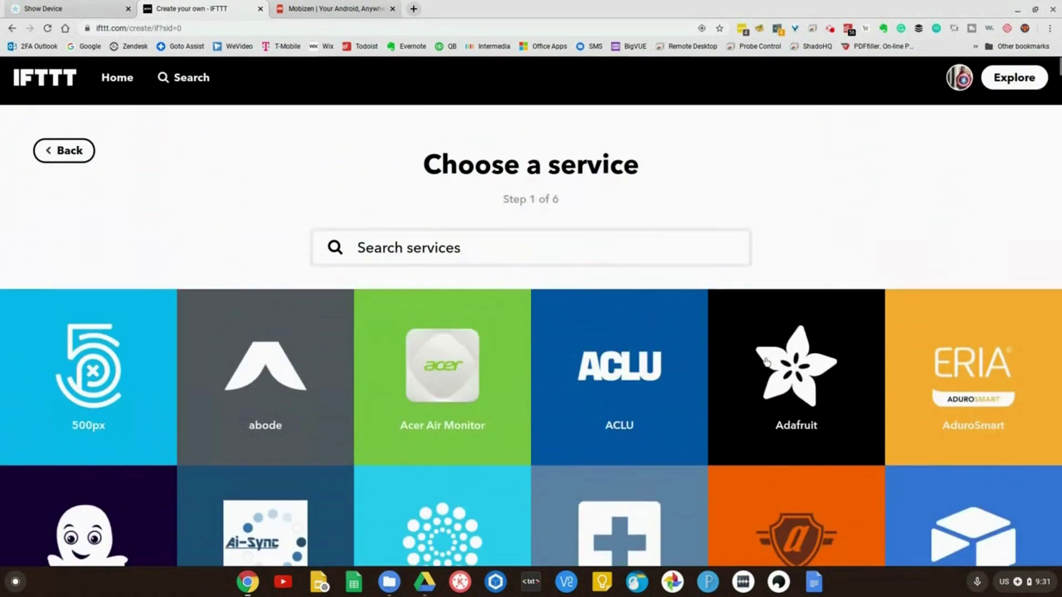
{"action": "left_click", "coordinate": [418, 251]}
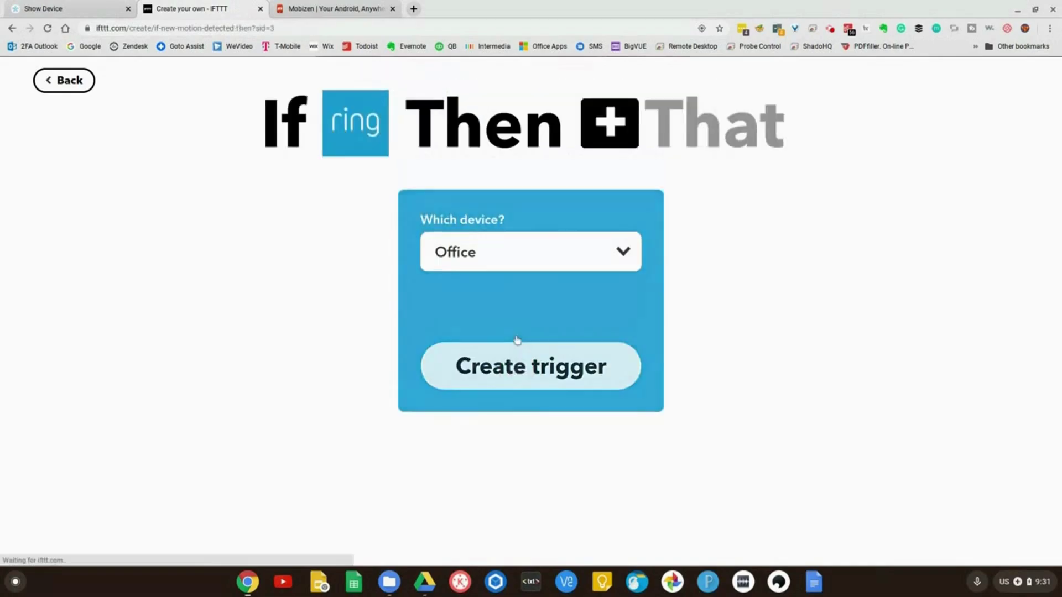
{"action": "left_click", "coordinate": [612, 139]}
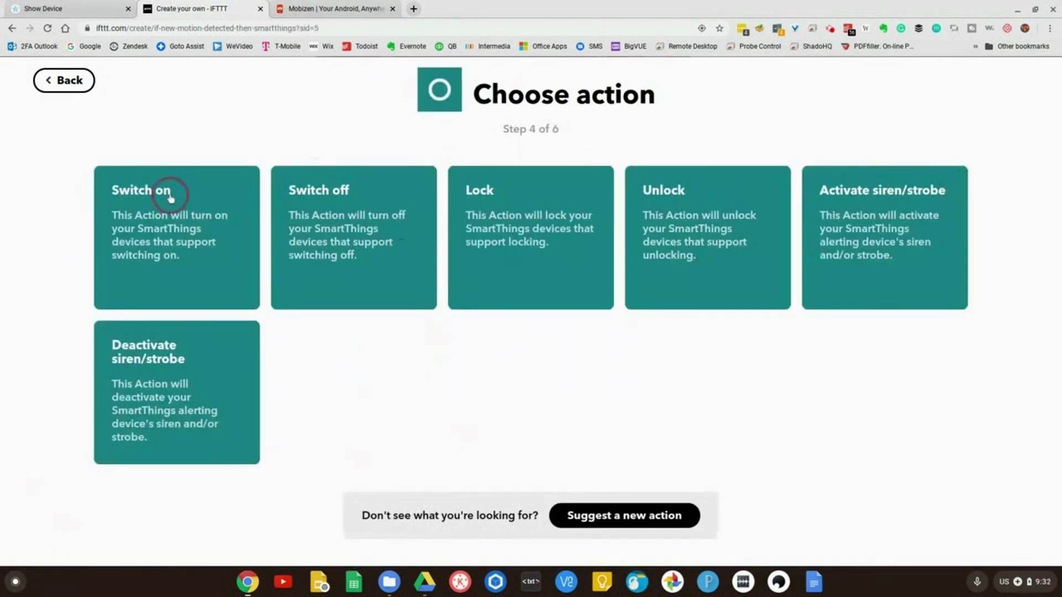
{"action": "left_click", "coordinate": [171, 198]}
{"action": "left_click", "coordinate": [479, 213]}
{"action": "scroll", "coordinate": [554, 298], "scroll_direction": "down", "scroll_amount": 4}
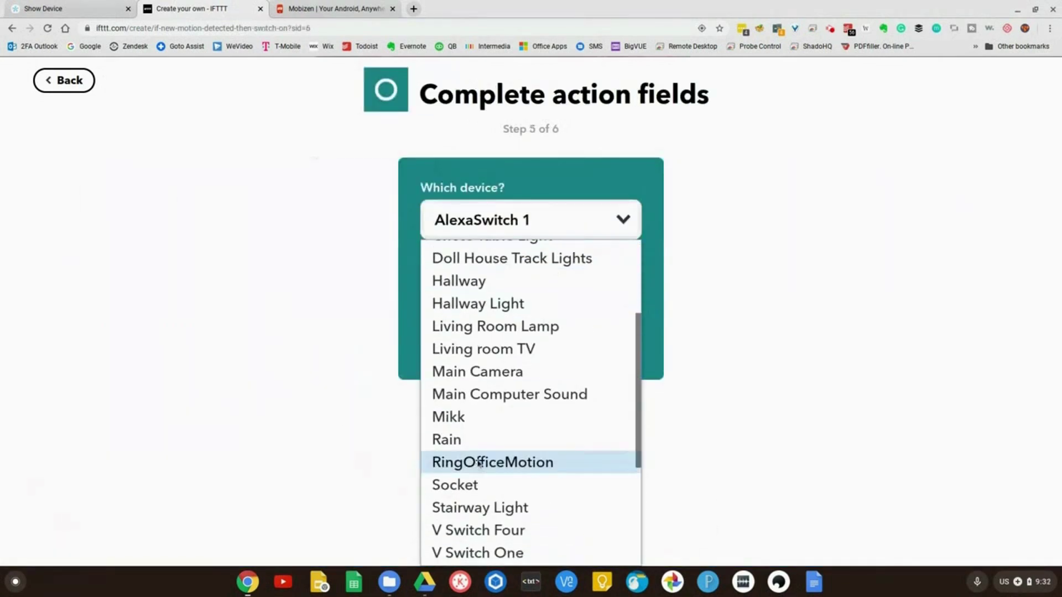
{"action": "left_click", "coordinate": [477, 460]}
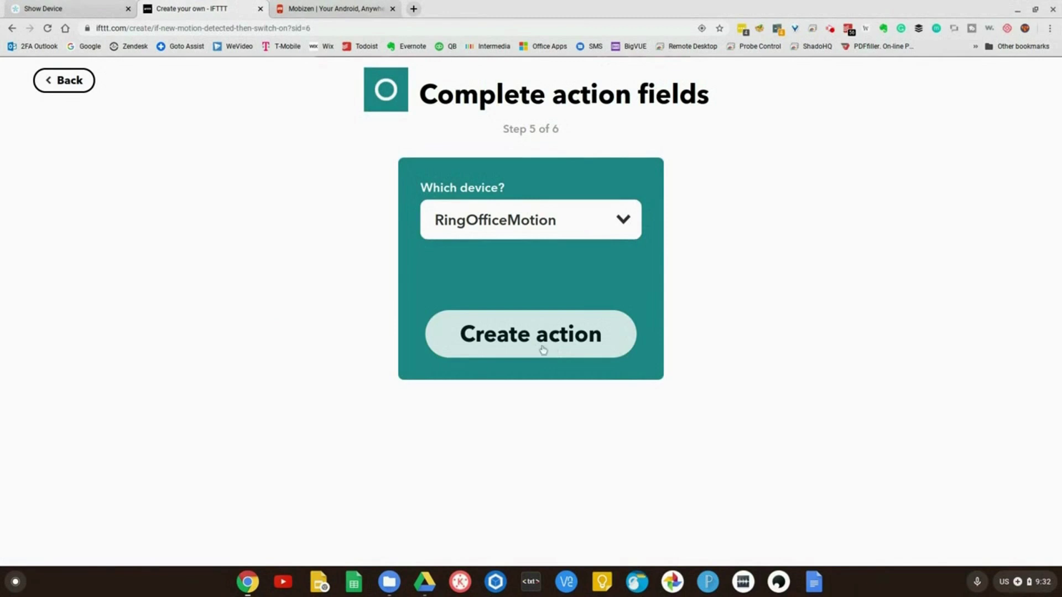
{"action": "key", "text": "ctrl+Tab"}
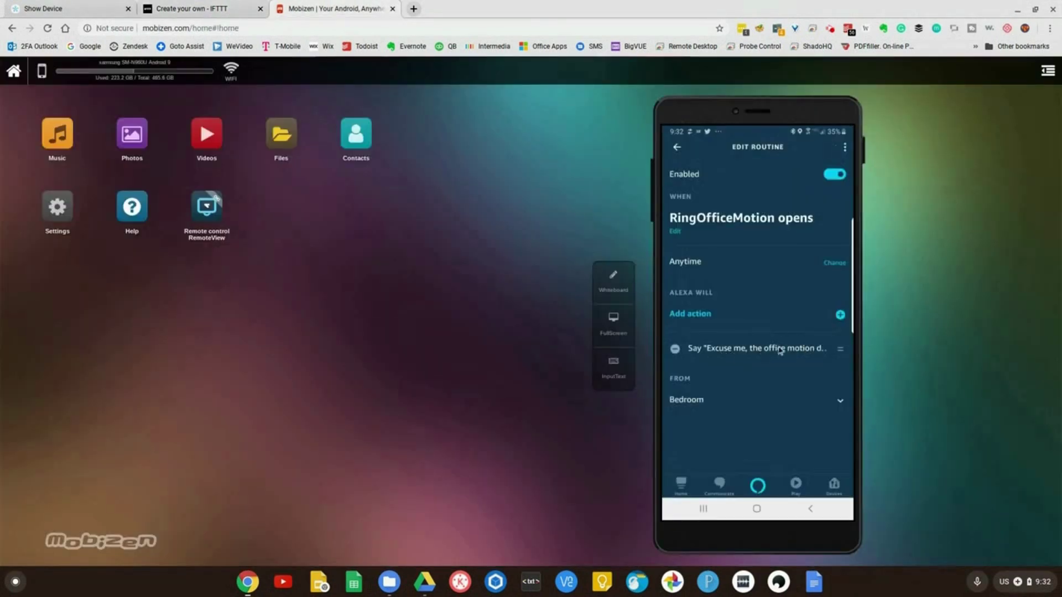